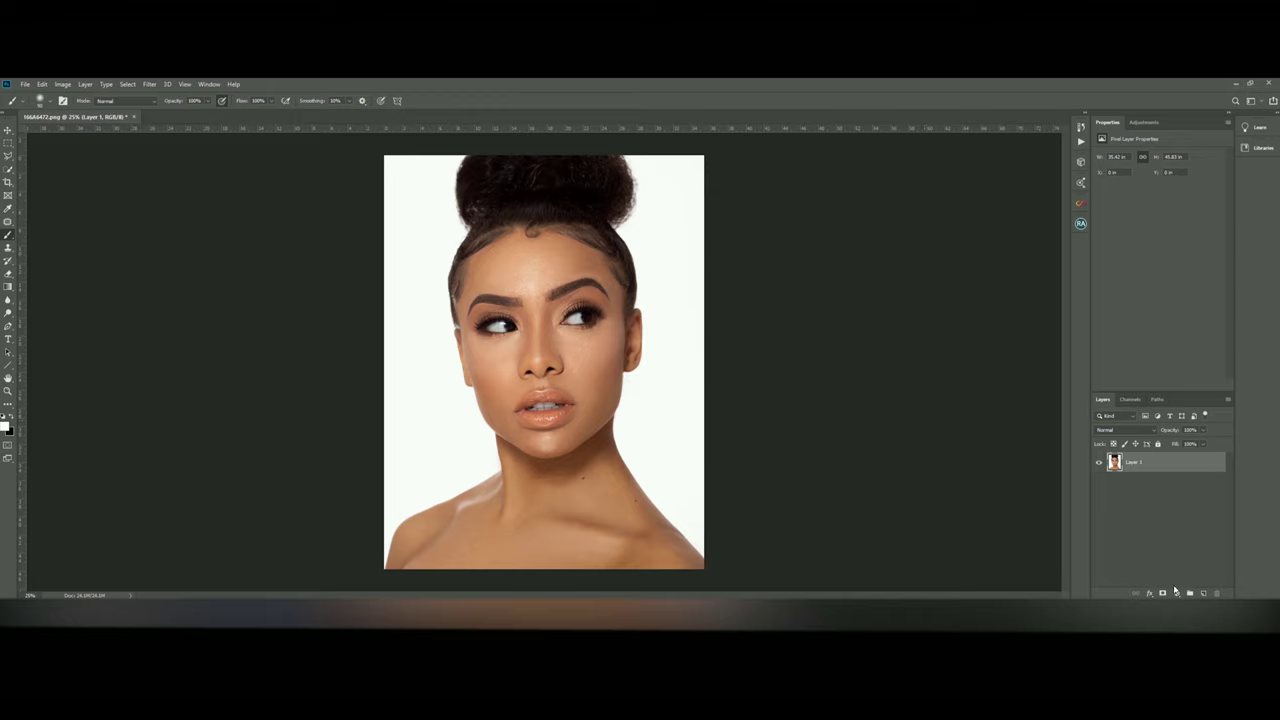
Step: Add a new blank layer above the portrait and rename it 'Dge'
click(1204, 594)
double_click(1134, 463)
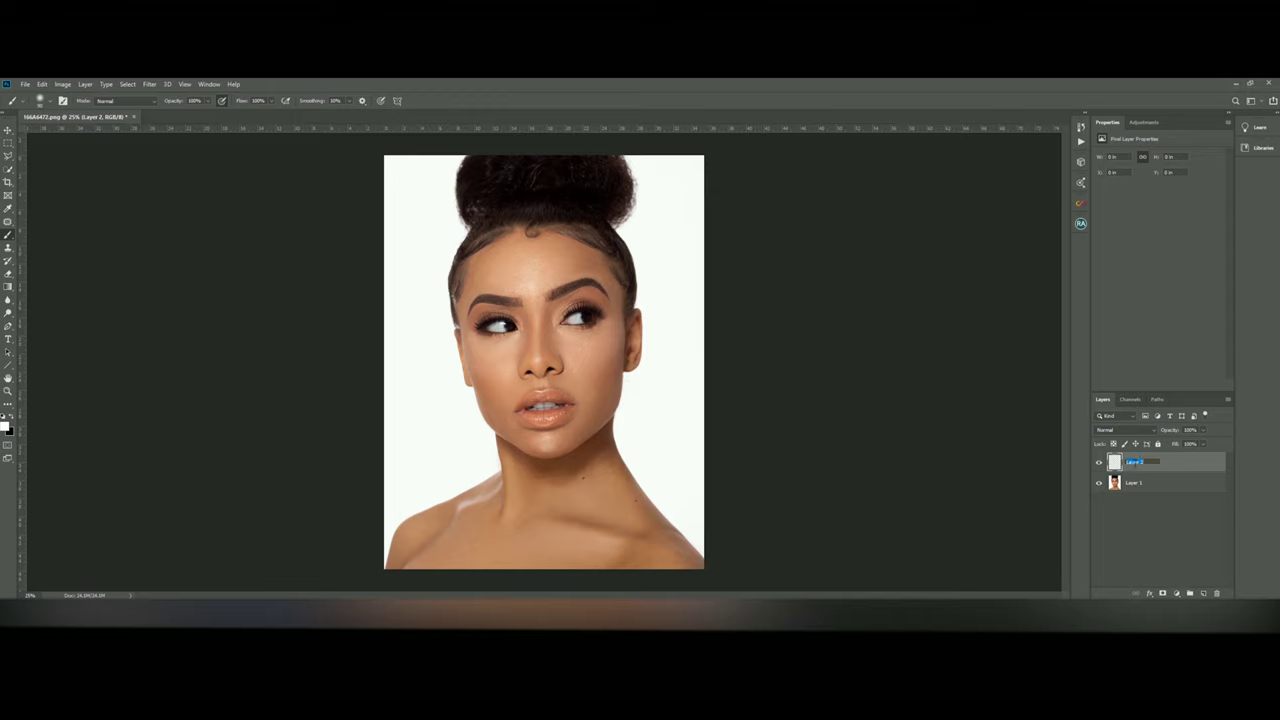
text(D)
text(ge)
key(Return)
right_click(8, 237)
Step: Choose the standard Brush Tool, reset the default colours and make white the foreground
click(30, 237)
key(d)
key(x)
key(x)
key(x)
key(x)
key(x)
key(x)
key(x)
key(x)
key(x)
key(x)
key(x)
key(x)
key(x)
key(x)
key(x)
key(x)
key(x)
click(1150, 485)
Step: Brush solid white over the lips on the empty brilliance layer
click(1138, 463)
mouse_move(540, 398)
mouse_down()
mouse_move(563, 400)
mouse_move(522, 414)
mouse_move(567, 412)
mouse_move(548, 397)
mouse_move(527, 407)
mouse_up()
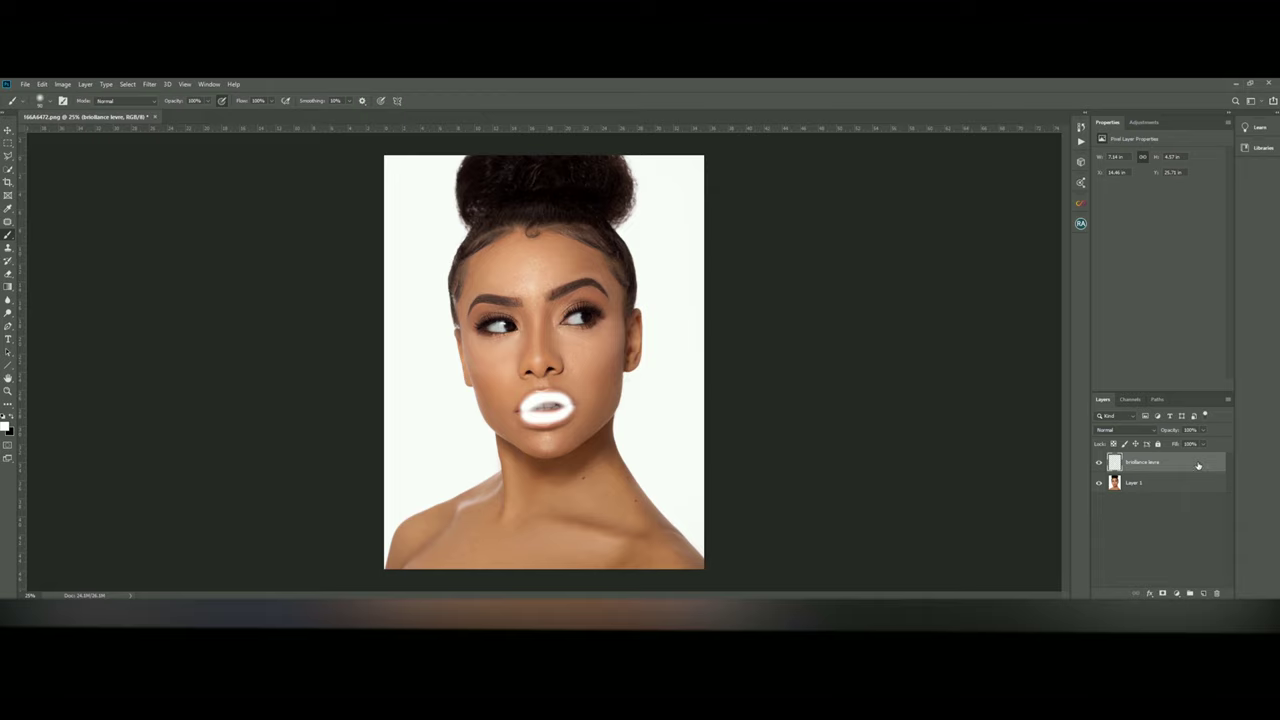
double_click(1198, 465)
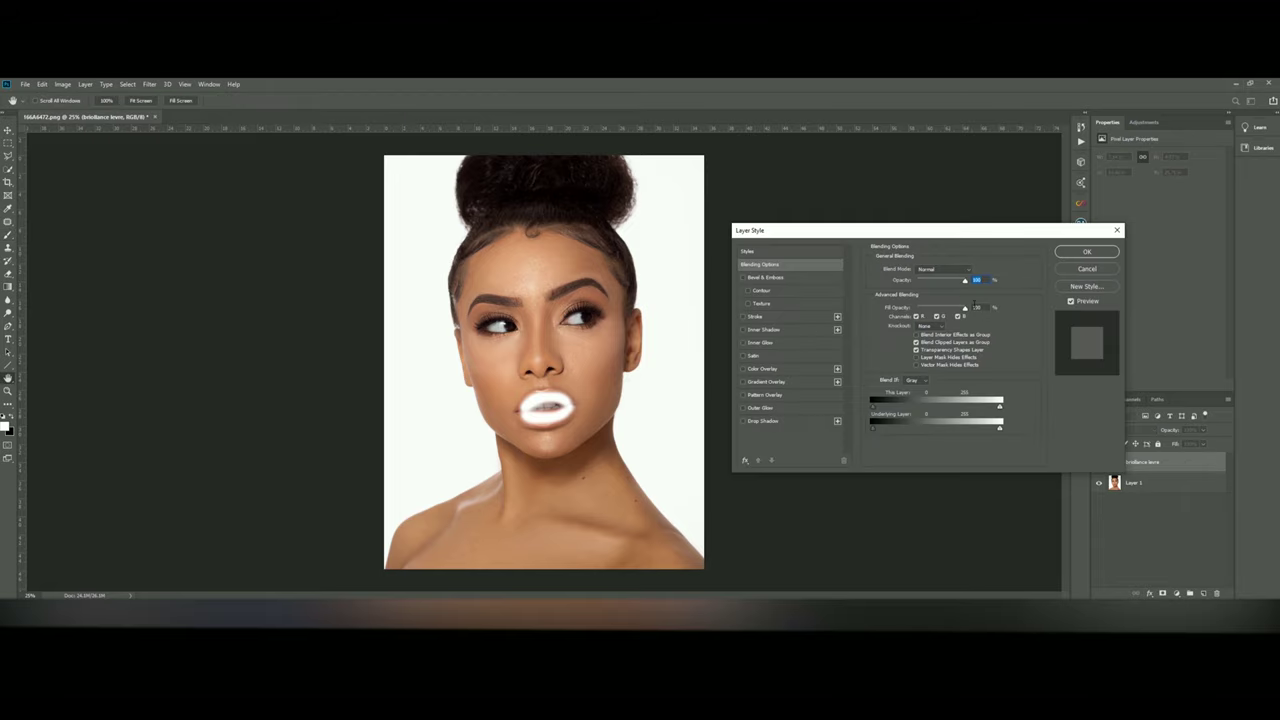
Step: Move the Layer Style dialog aside so the lips stay visible
drag(942, 232, 843, 219)
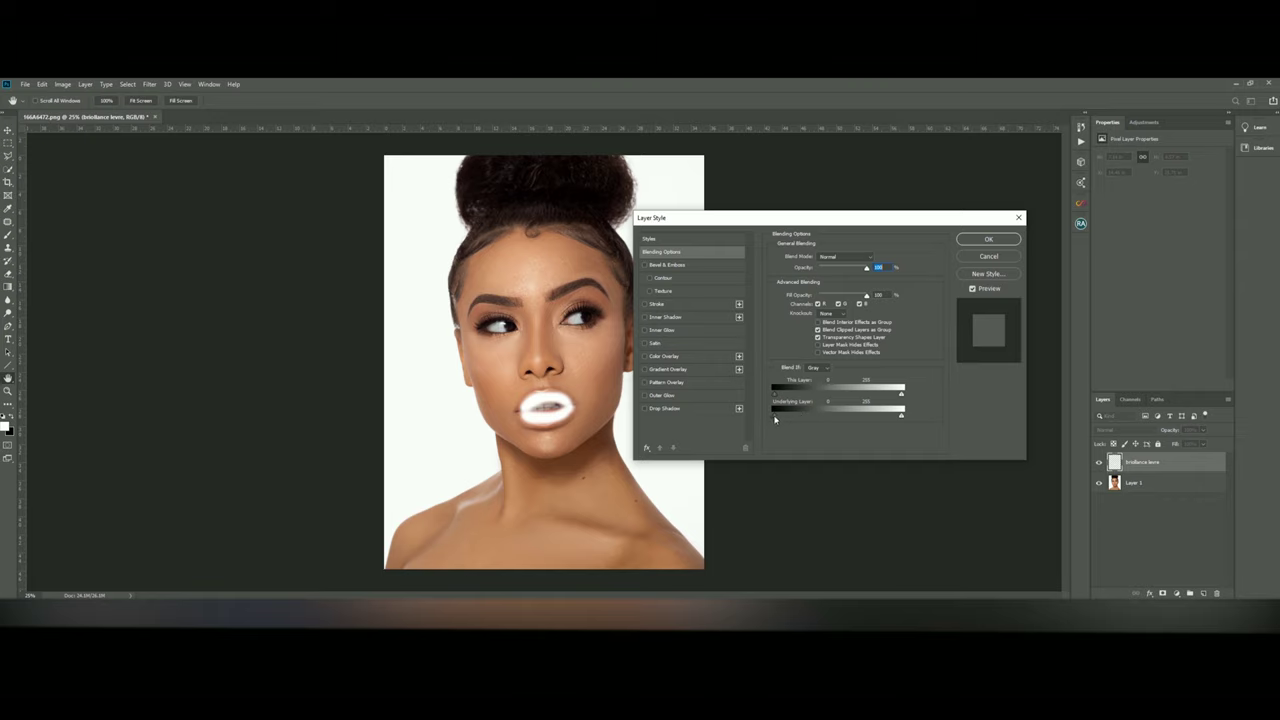
Step: Drag and split the Underlying Layer black Blend If slider, leaving white only on lip highlights
drag(774, 416, 842, 420)
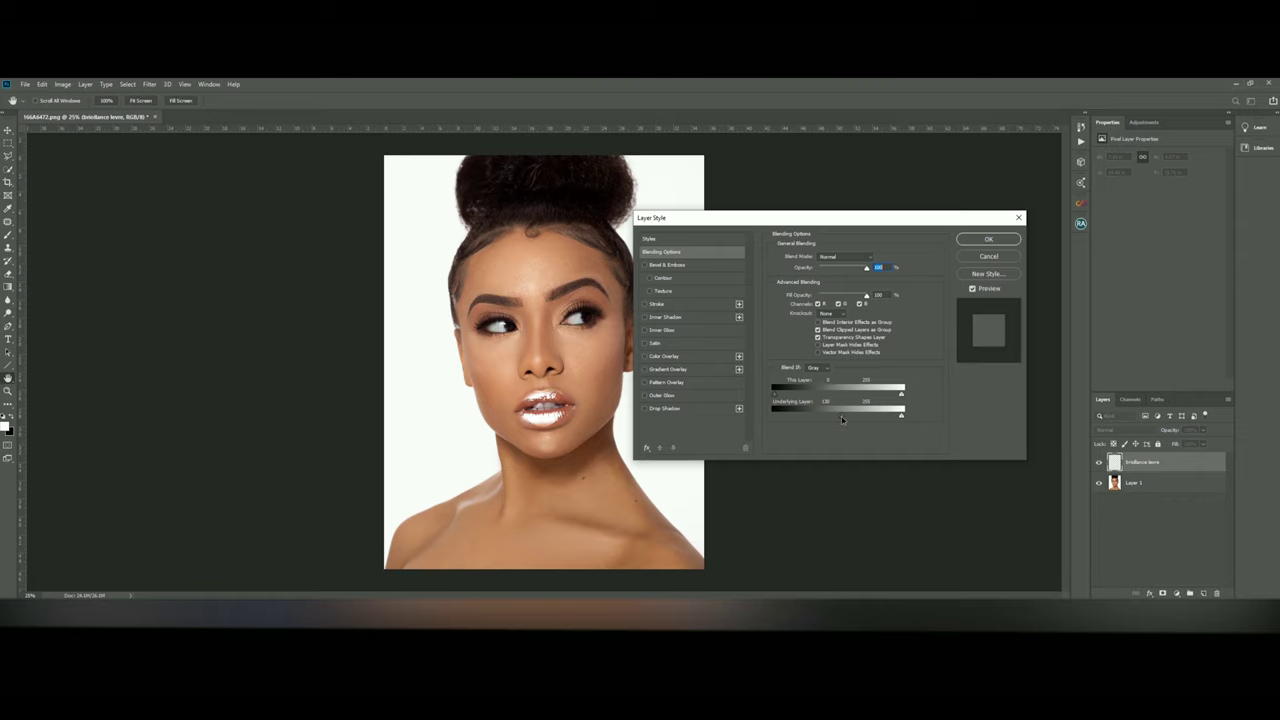
drag(842, 420, 854, 419)
drag(854, 419, 855, 421)
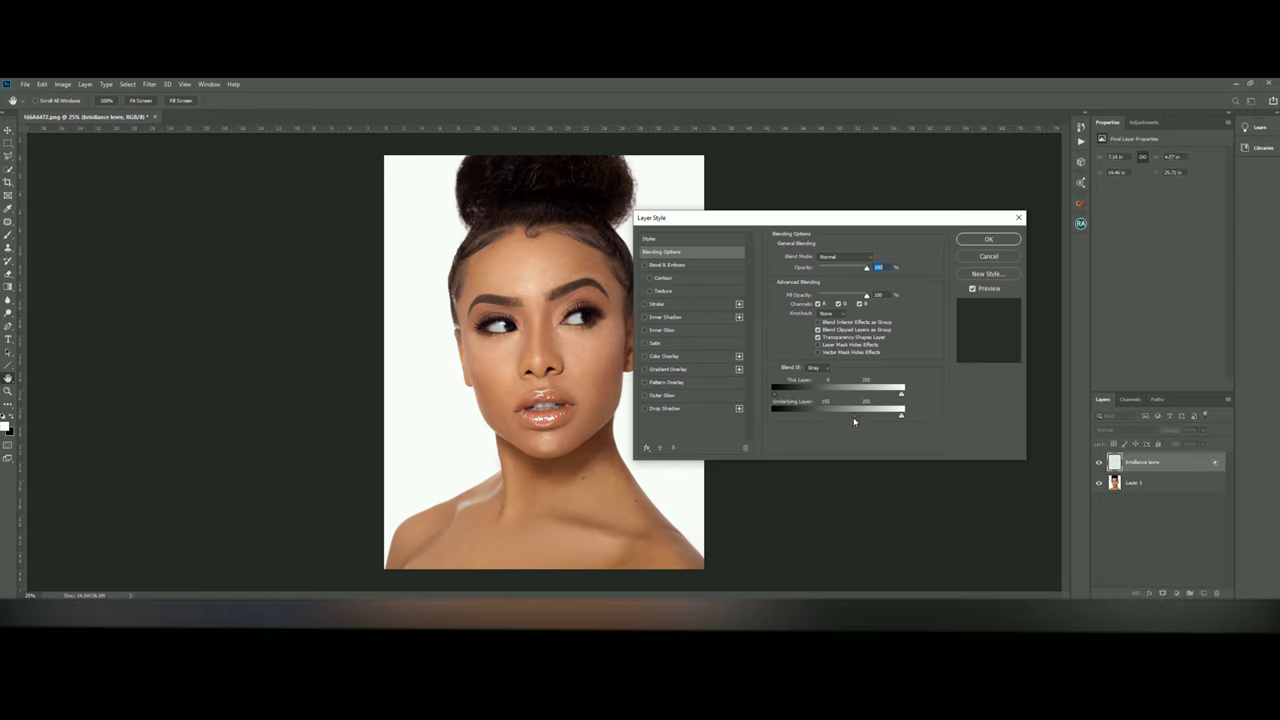
drag(854, 420, 838, 421)
drag(852, 420, 872, 421)
click(987, 241)
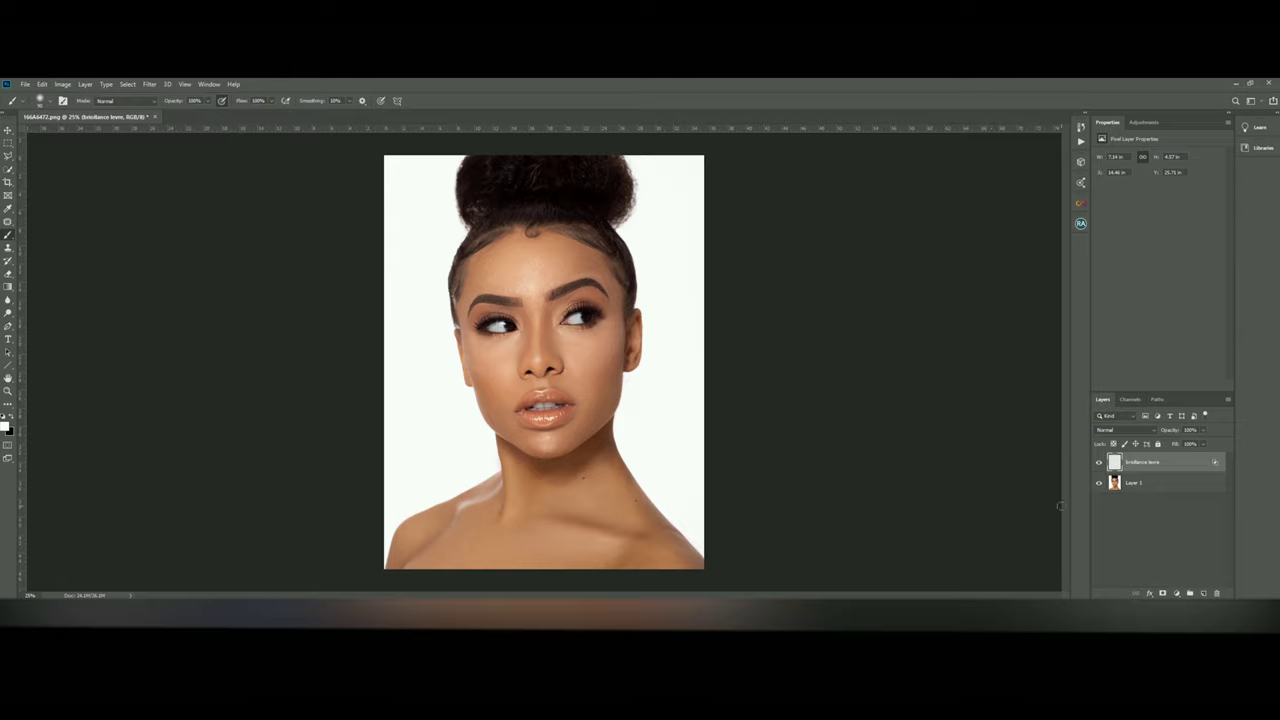
click(1100, 464)
click(1100, 464)
click(1100, 464)
click(1100, 464)
click(1100, 464)
click(1100, 464)
click(1100, 464)
click(1100, 464)
click(1164, 595)
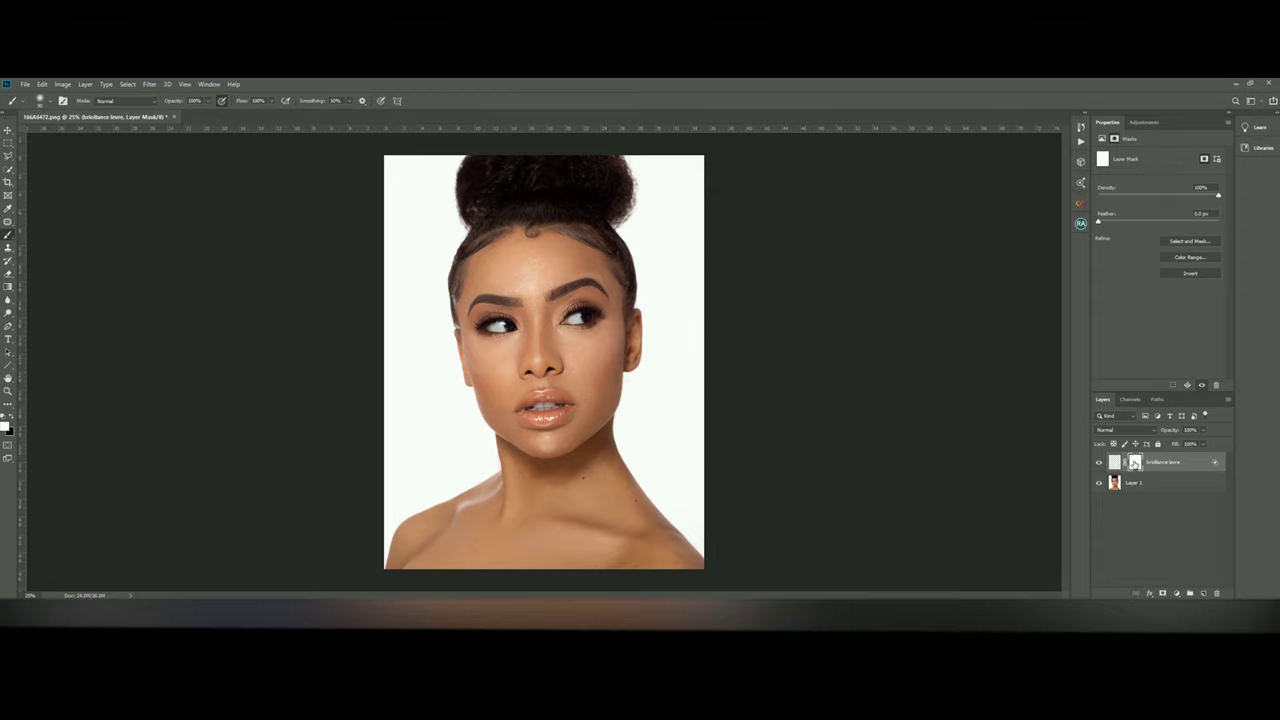
Step: Invert the gloss layer's mask to black, then drag the mask away to discard it
key(ctrl+i)
mouse_move(1135, 462)
mouse_down()
mouse_move(1224, 576)
mouse_move(1217, 593)
mouse_up()
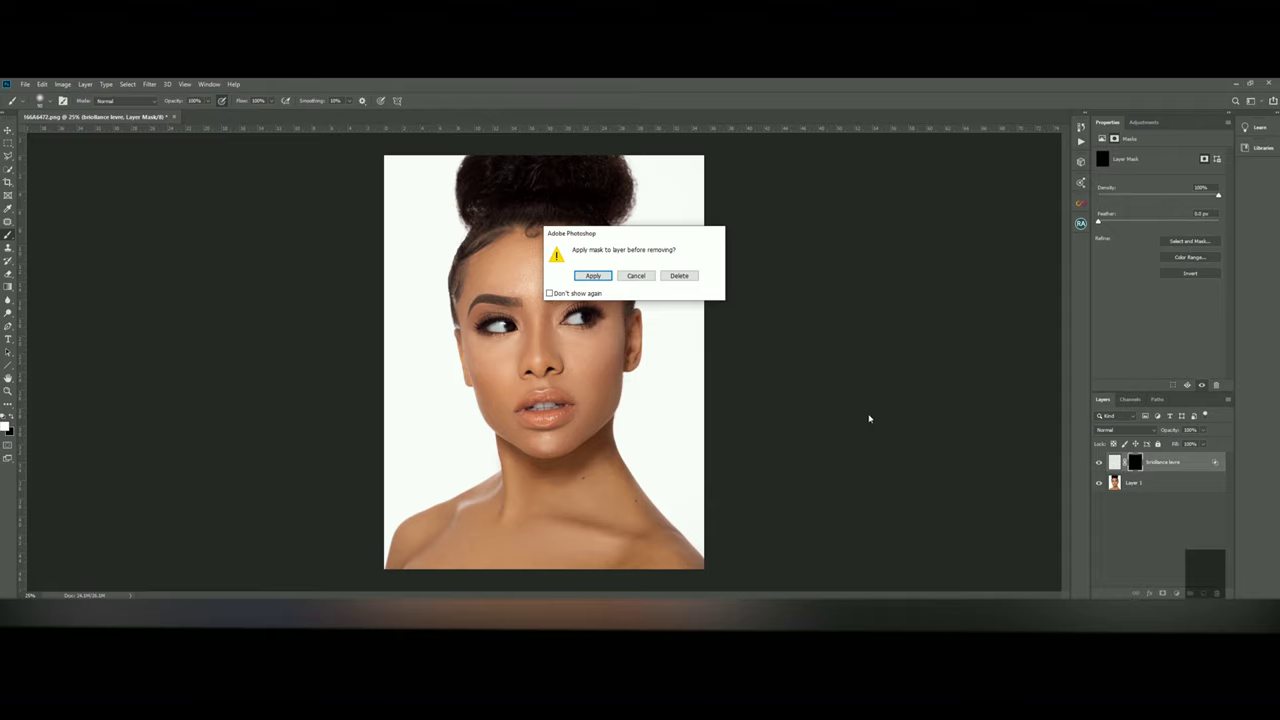
click(677, 276)
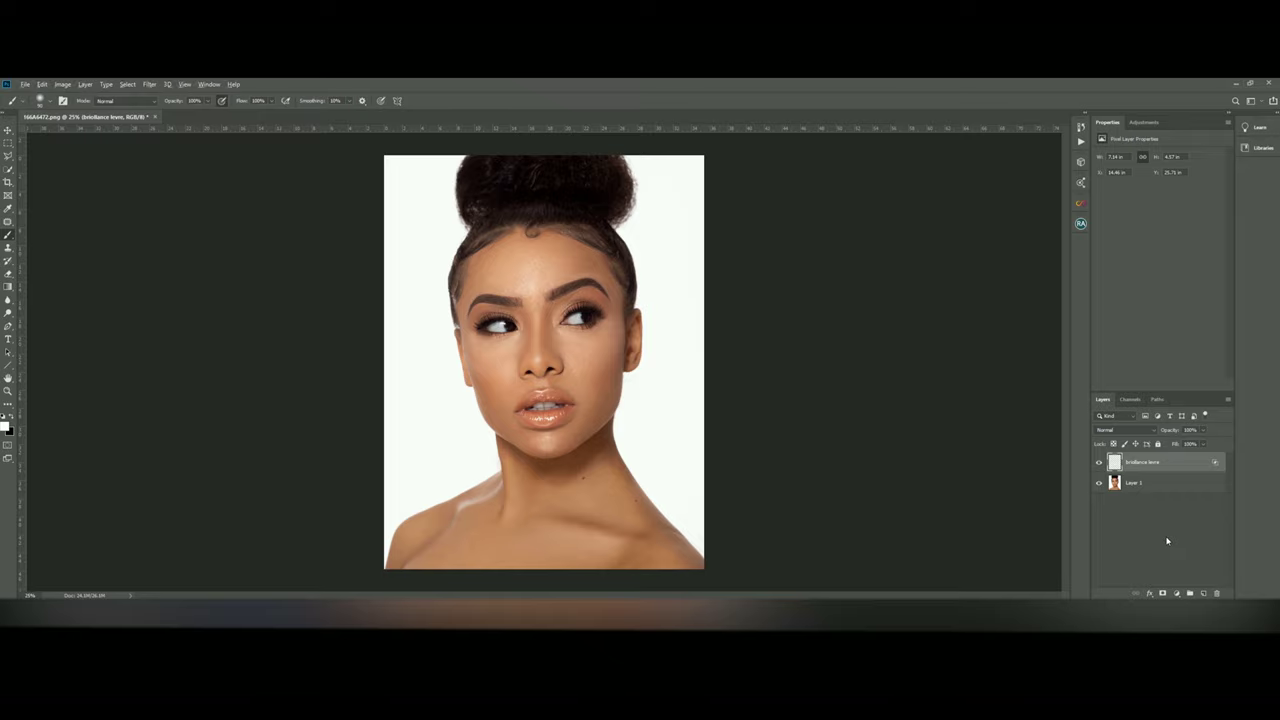
alt+click(1163, 594)
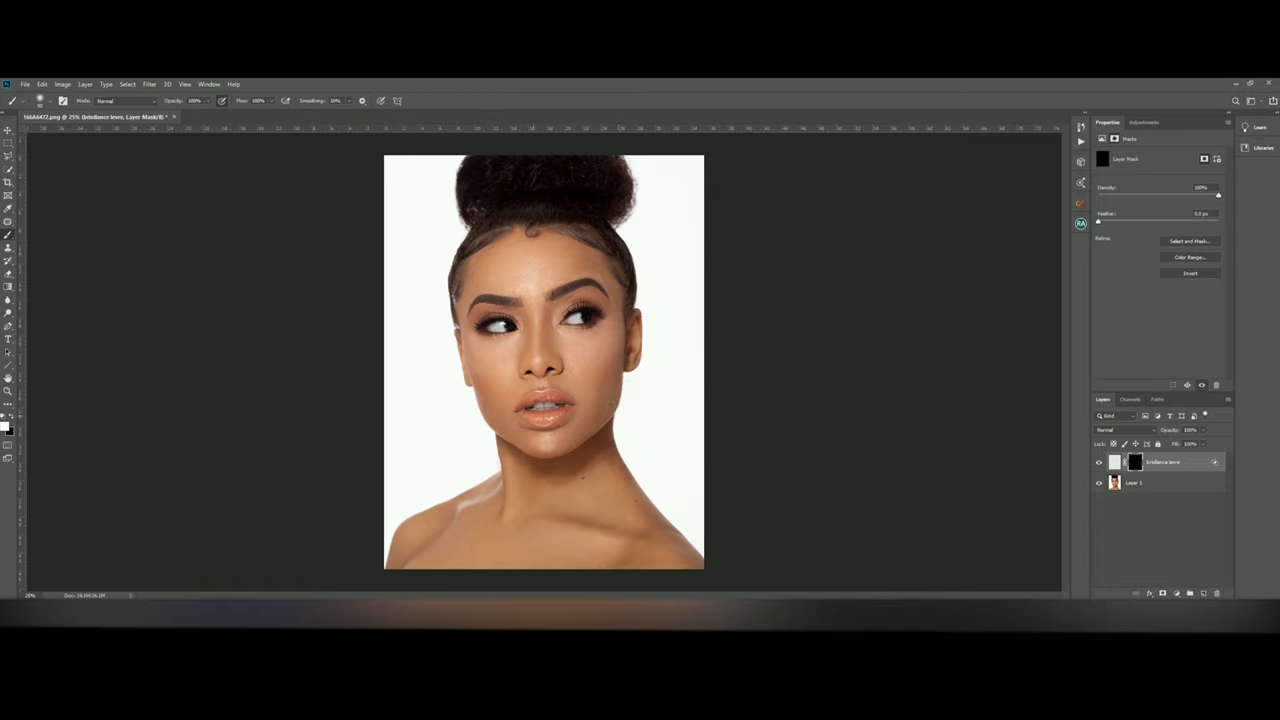
Step: Make white the foreground and compare the lips with the gloss layer shown and hidden
key(x)
click(1098, 463)
click(1098, 463)
click(1098, 463)
click(1098, 463)
click(1098, 463)
click(1098, 463)
click(1172, 434)
Step: Lower the gloss layer's opacity to 69% and compare the lips with and without it
drag(1172, 434, 1160, 434)
drag(1160, 434, 1156, 437)
click(1100, 463)
click(1099, 463)
click(1099, 463)
click(1099, 463)
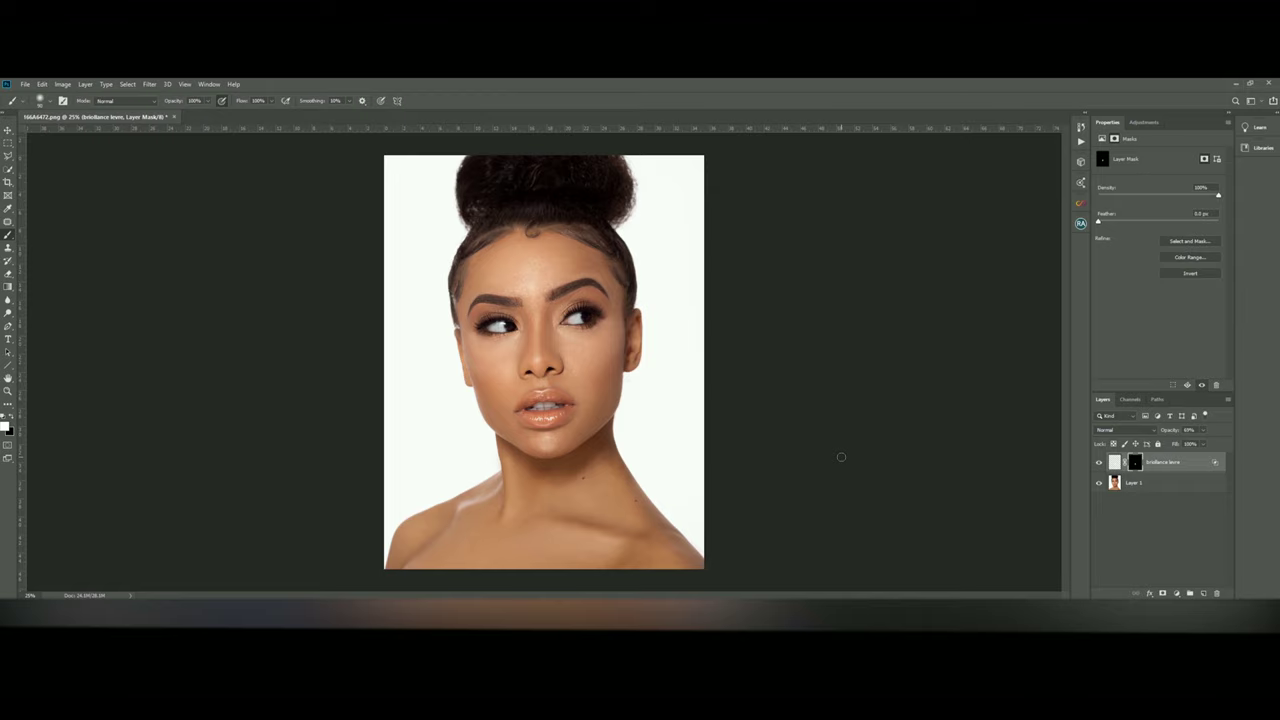